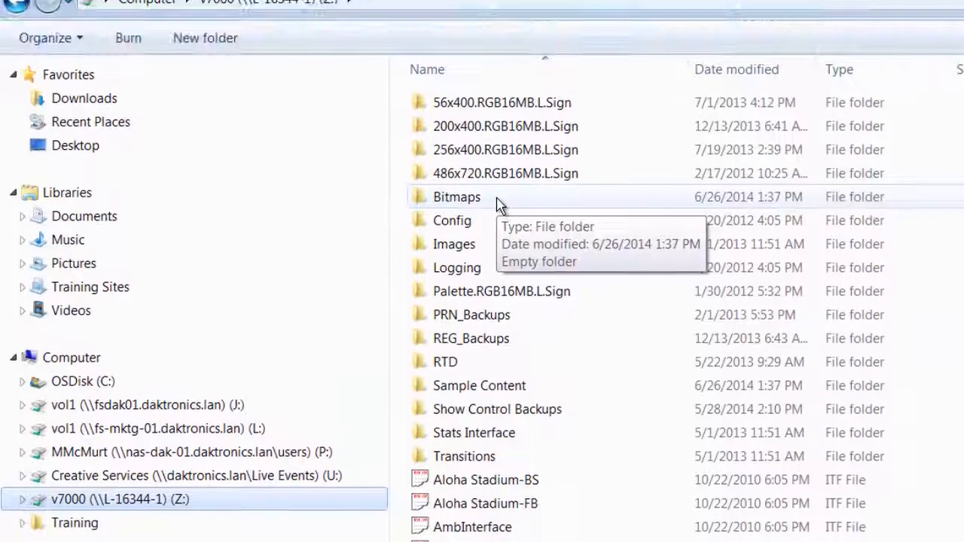
# - Paste the Home and Guest logo images into the Bitmaps folder on the v7000 (Z:) drive
pyautogui.doubleClick(497, 119)
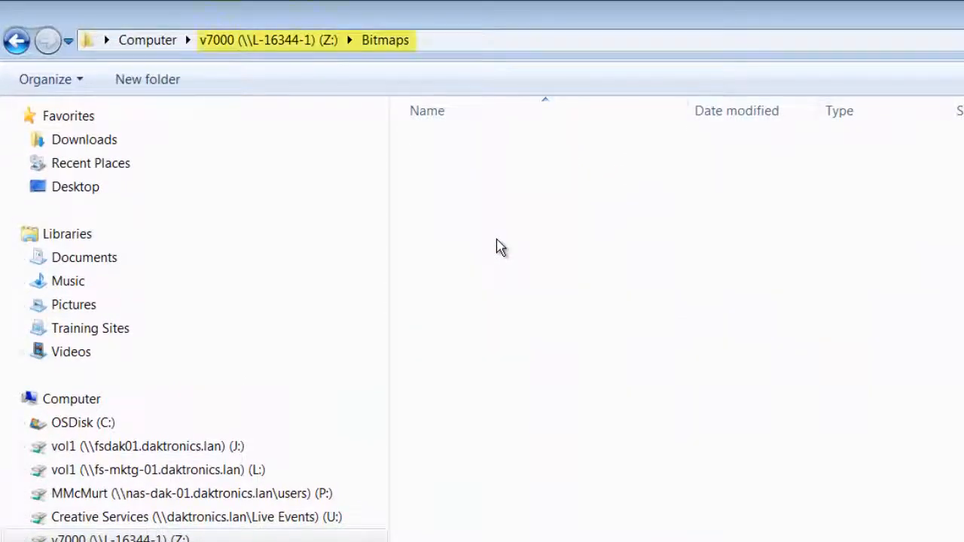
pyautogui.rightClick(497, 242)
pyautogui.click(542, 371)
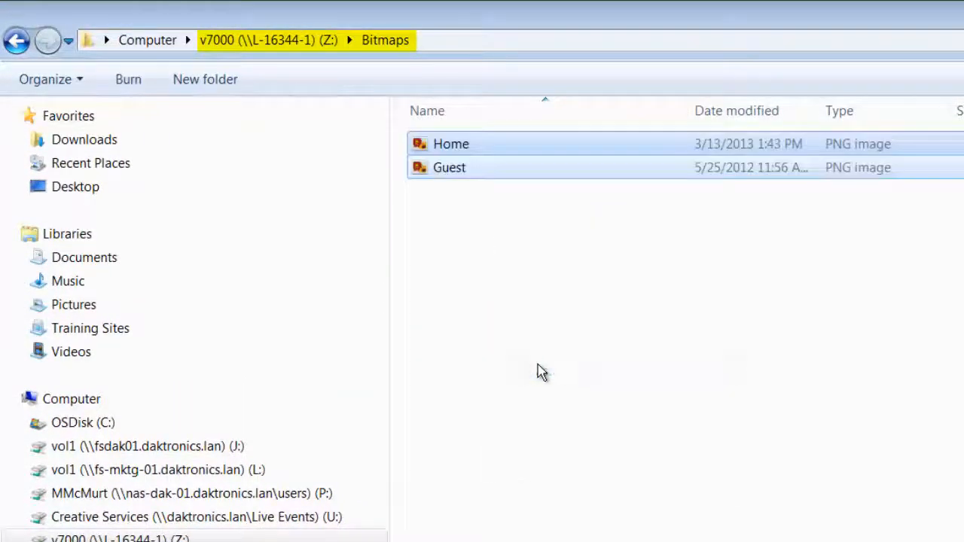
pyautogui.click(538, 371)
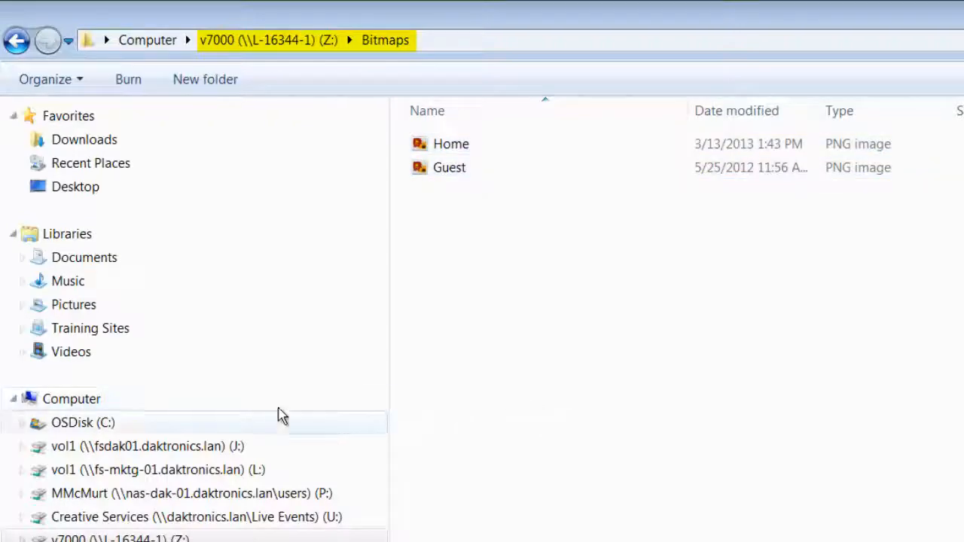
# - Paste the logo images into the C: drive folder ProgramData\Daktronics\VNET4\Content\MediaRTD
pyautogui.click(93, 427)
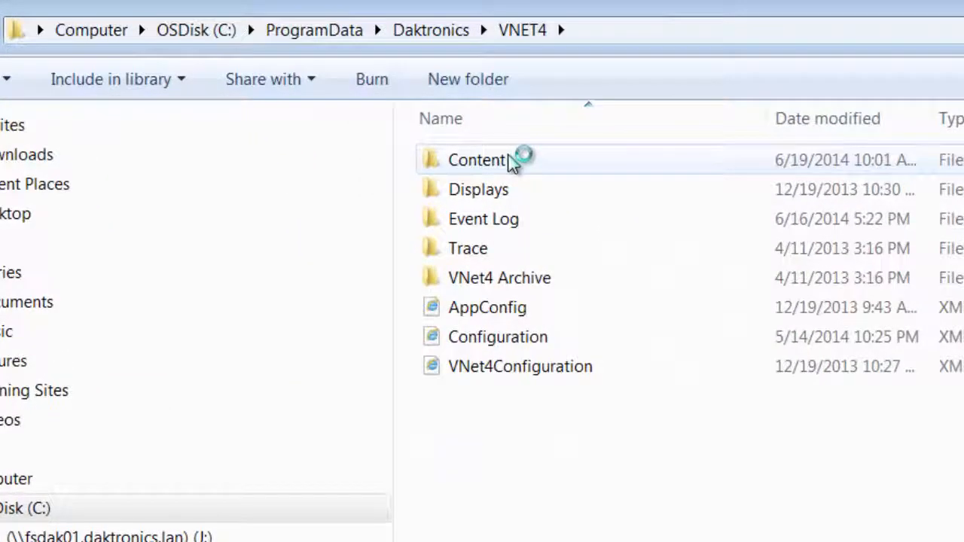
pyautogui.doubleClick(512, 162)
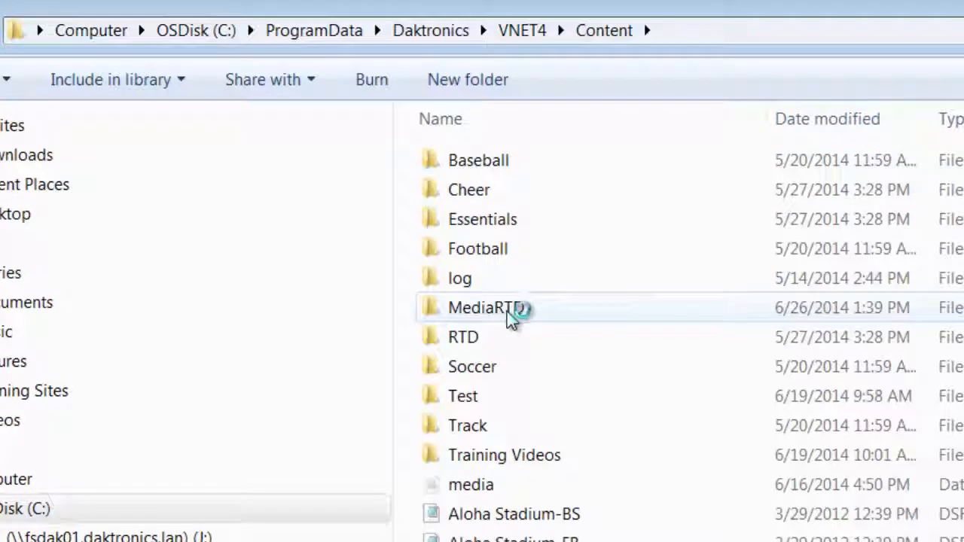
pyautogui.doubleClick(512, 310)
pyautogui.rightClick(512, 316)
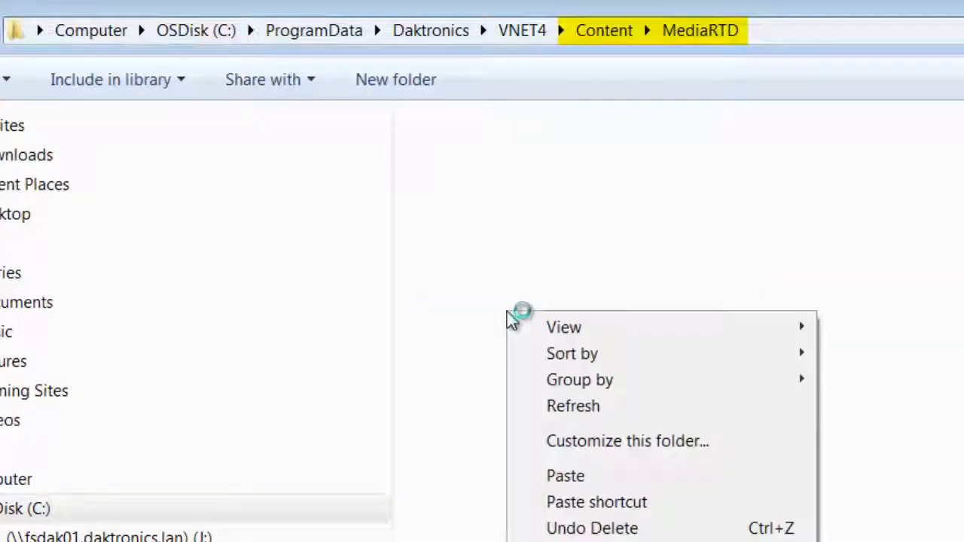
pyautogui.click(591, 475)
pyautogui.click(592, 437)
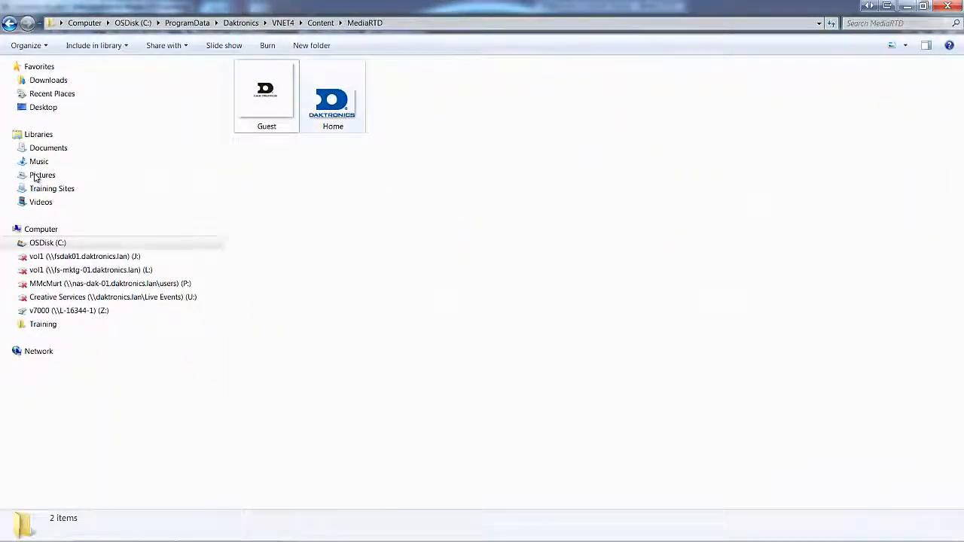
# - Rename the Home image in the MediaRTD folder as Lions
pyautogui.press('Right')
pyautogui.press('F2')
pyautogui.write('Lions')
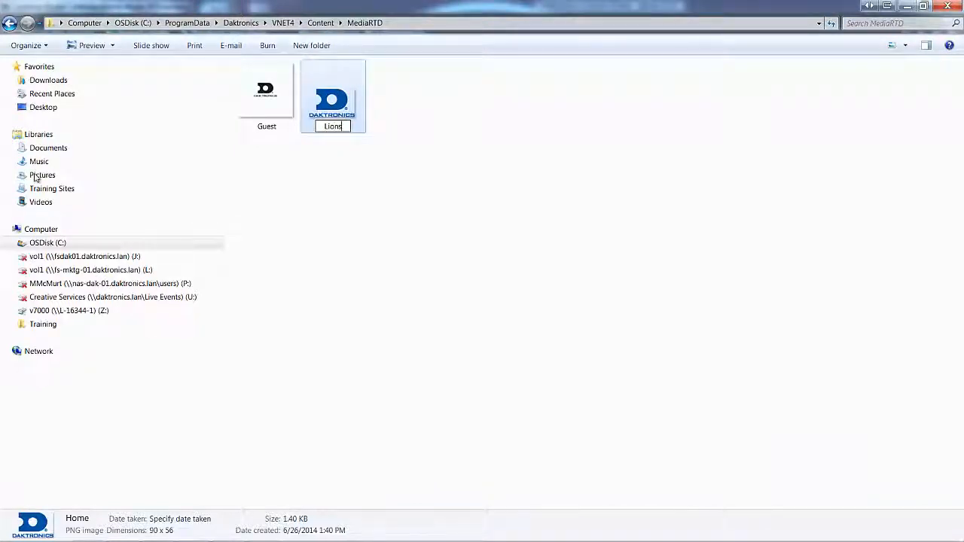
pyautogui.press('Return')
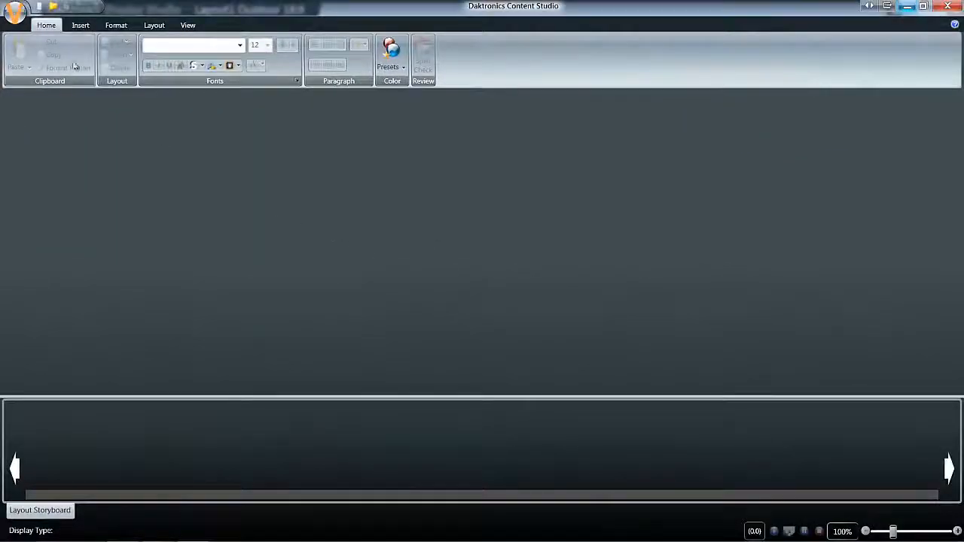
# - Create a new presentation in Content Studio for a 912 x 528 DMP8000 display
pyautogui.click(15, 12)
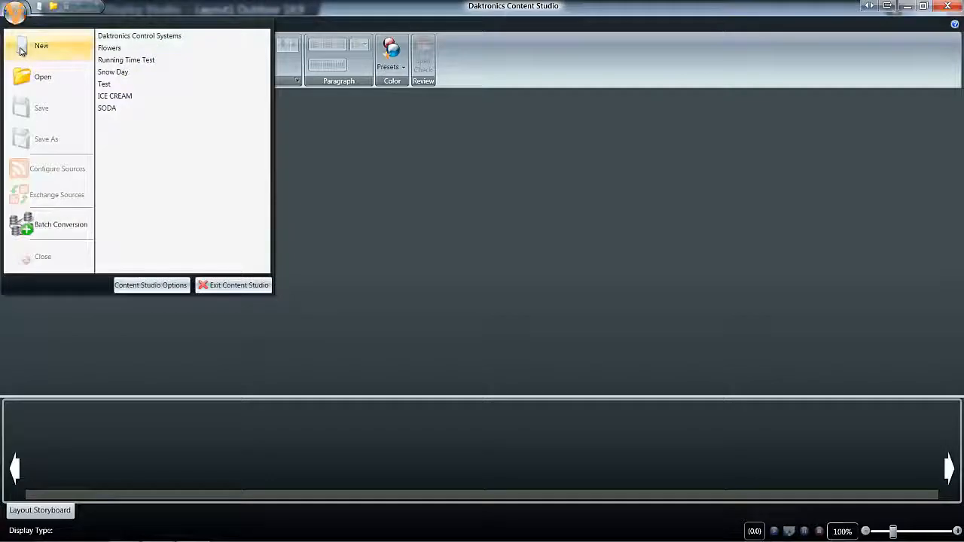
pyautogui.click(21, 47)
pyautogui.click(401, 259)
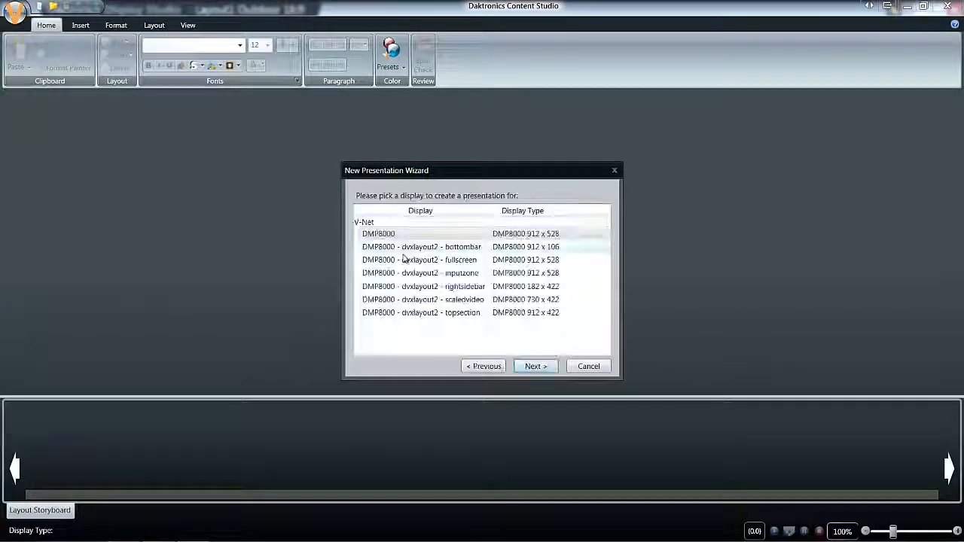
pyautogui.click(479, 262)
pyautogui.click(527, 366)
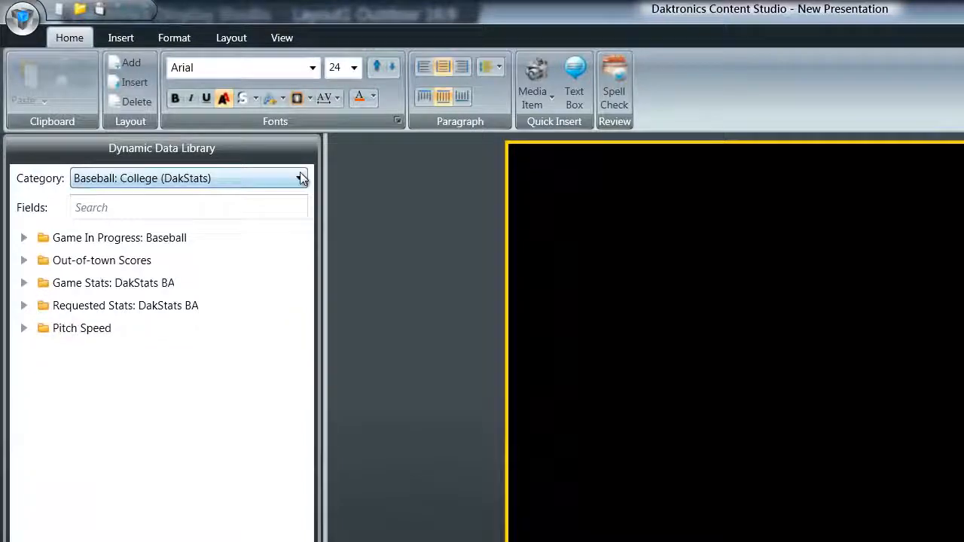
# - Choose the Baseball: College (DakStats) data category and look into its Game In Progress: Baseball fields
pyautogui.click(270, 159)
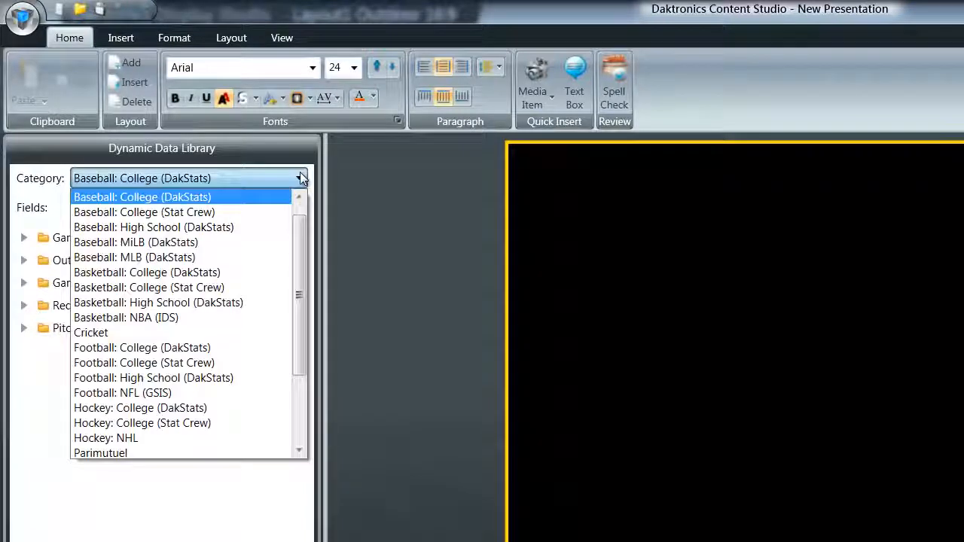
pyautogui.click(298, 198)
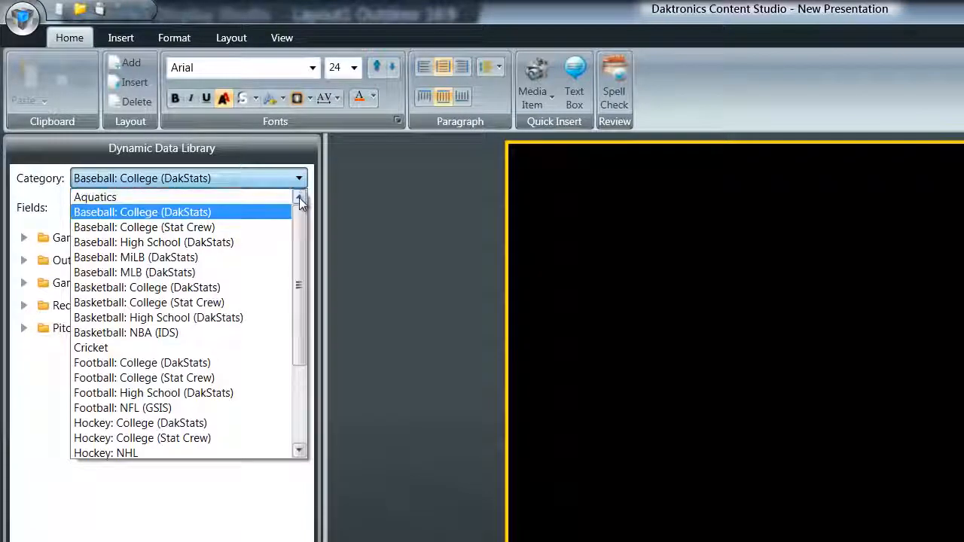
pyautogui.click(205, 215)
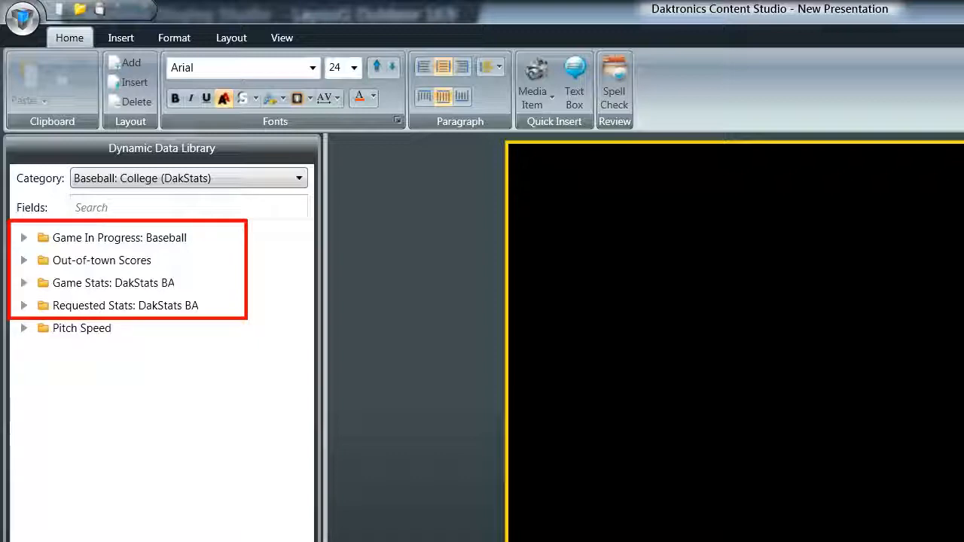
pyautogui.click(25, 242)
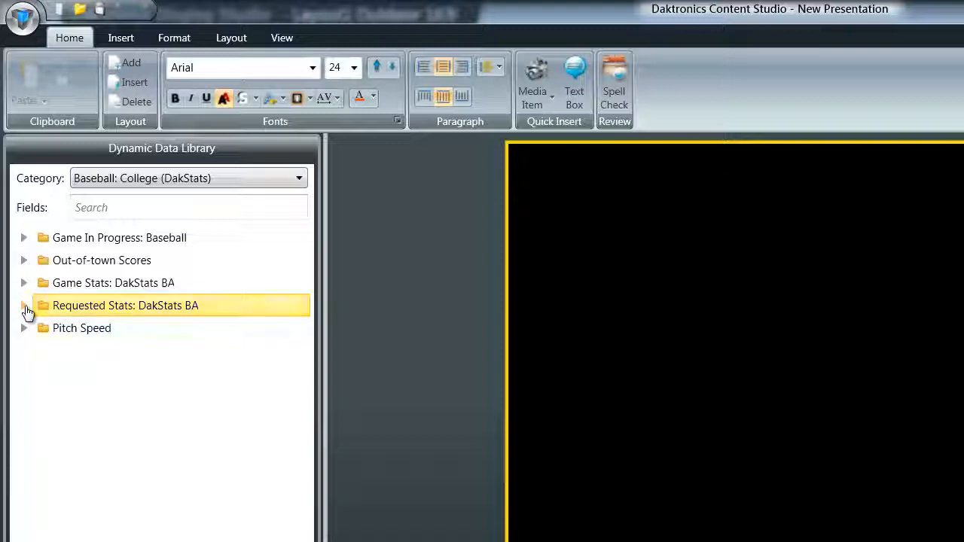
# - Insert the picture Stats - Full - 528x912 from the Pictures library as the layout's full-screen background
pyautogui.click(538, 77)
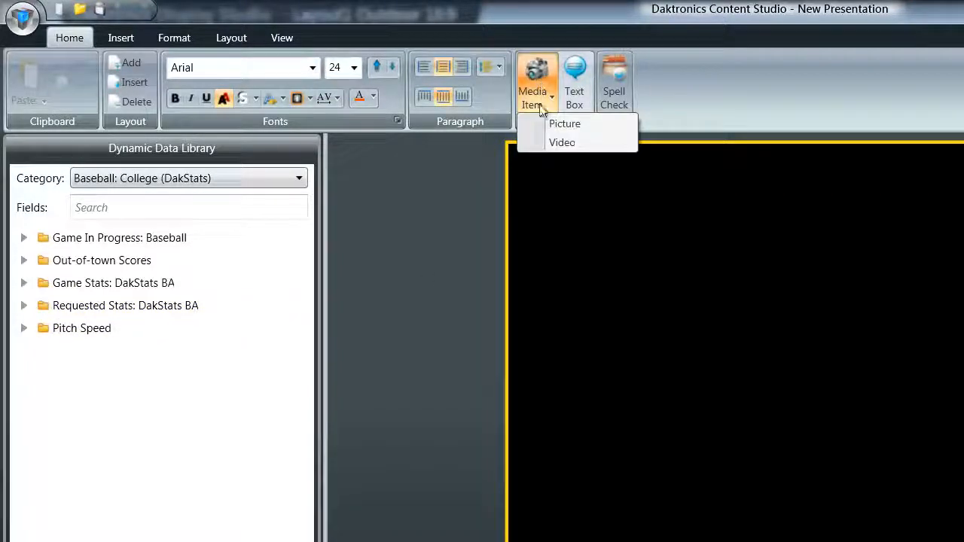
pyautogui.click(540, 129)
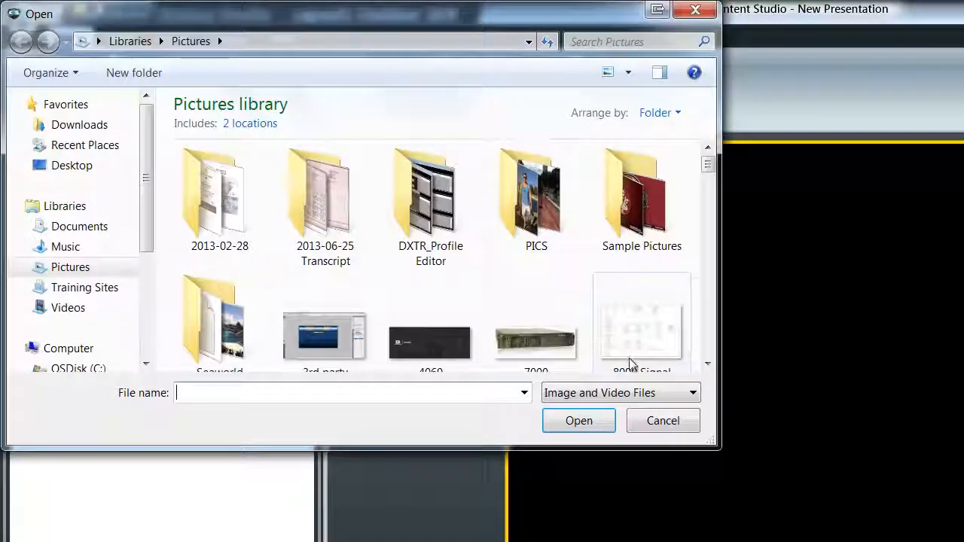
pyautogui.click(638, 346)
pyautogui.press('s')
pyautogui.click(628, 316)
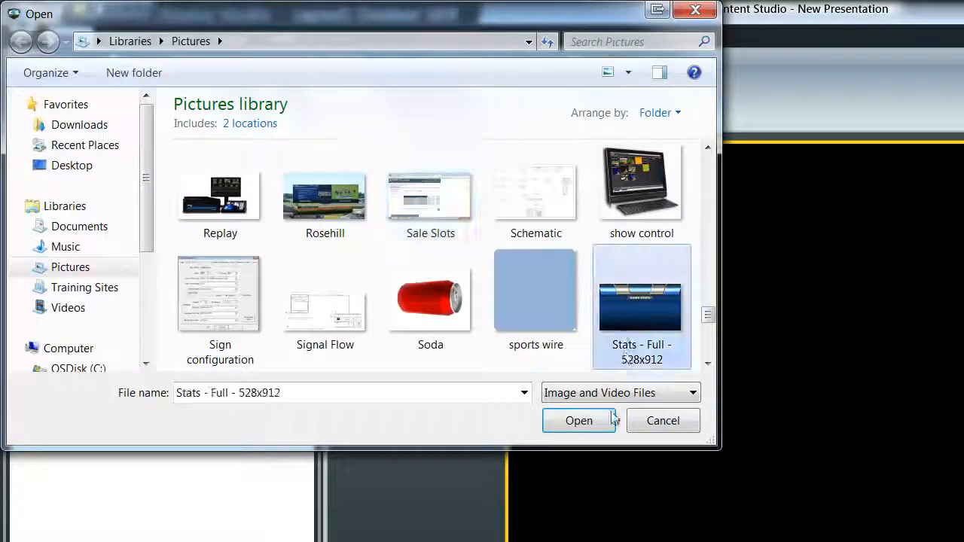
pyautogui.click(577, 421)
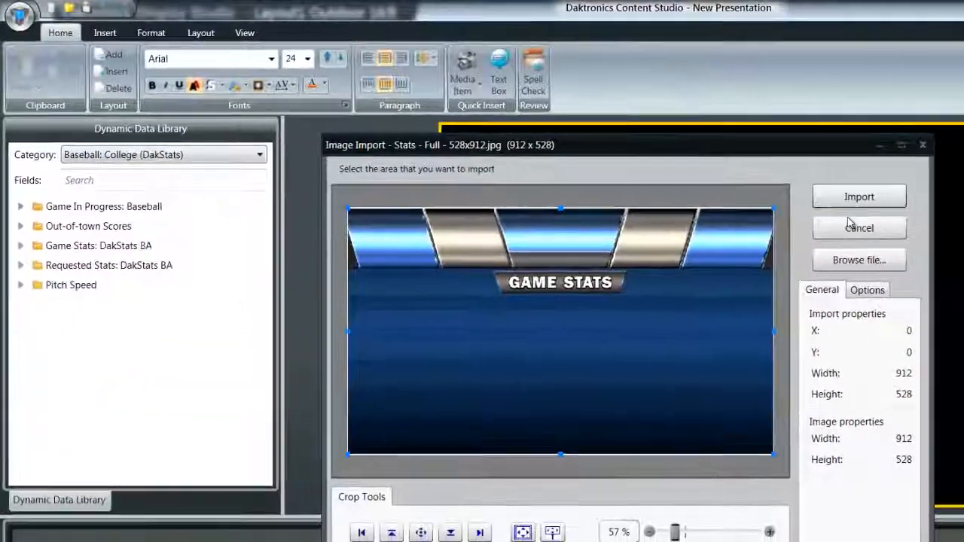
pyautogui.click(854, 199)
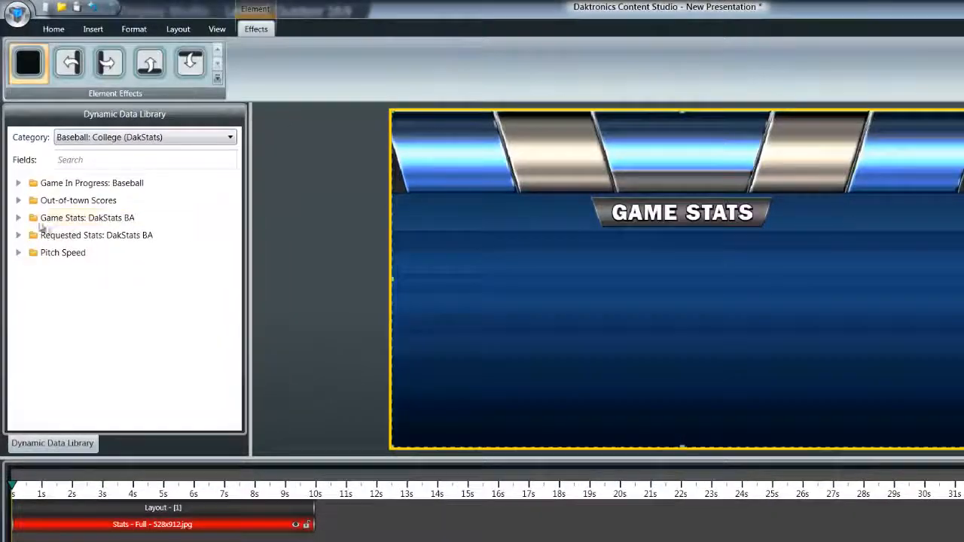
# - Place the Game Stats: DakStats BA field HOME TEAM NAME on the banner's left blue panel, and search the data fields for "bitmap"
pyautogui.click(18, 219)
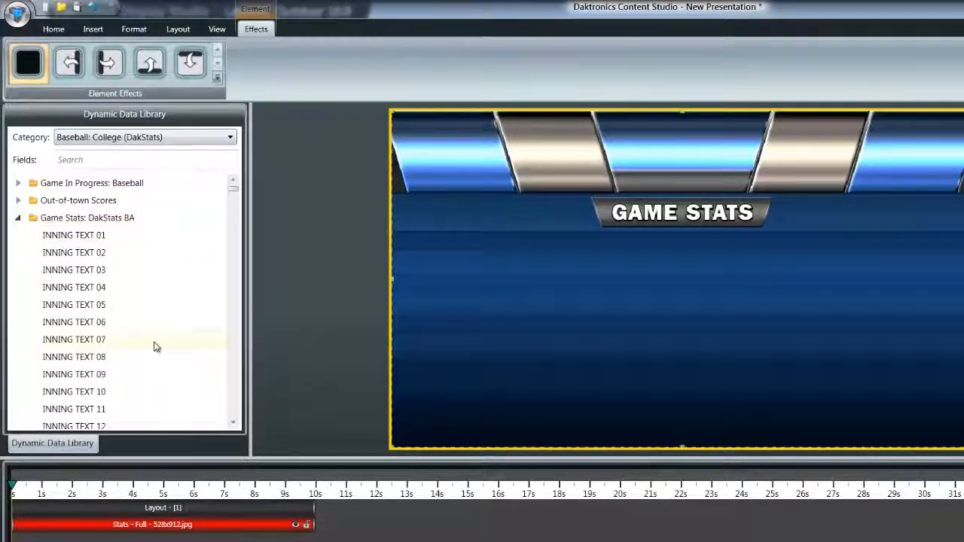
pyautogui.scroll(-5, 153, 344)
pyautogui.scroll(-2, 151, 348)
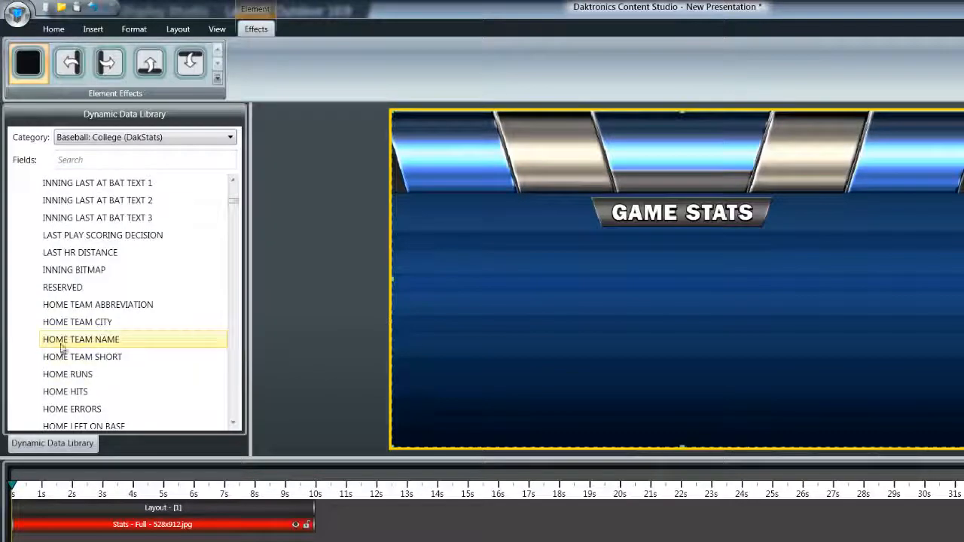
pyautogui.moveTo(50, 346); pyautogui.dragTo(435, 153)
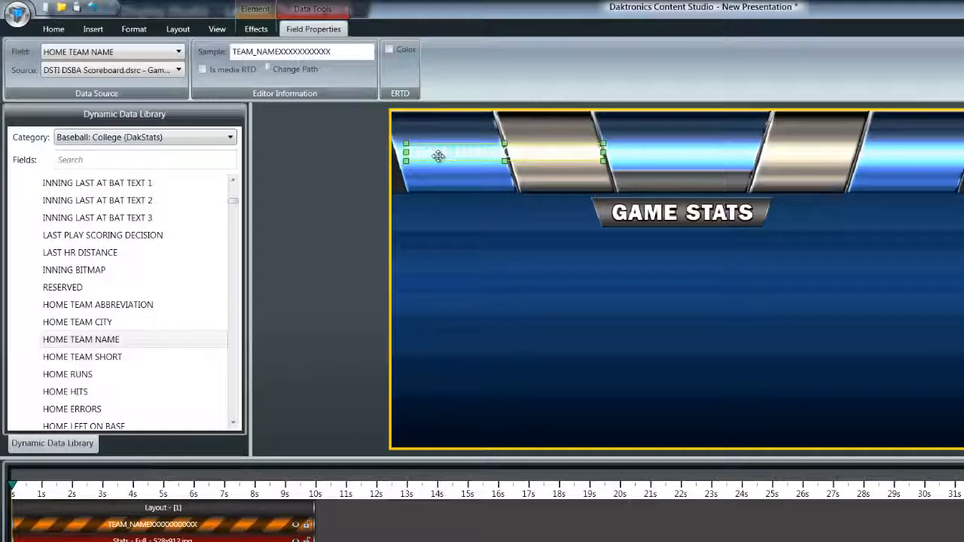
pyautogui.click(184, 163)
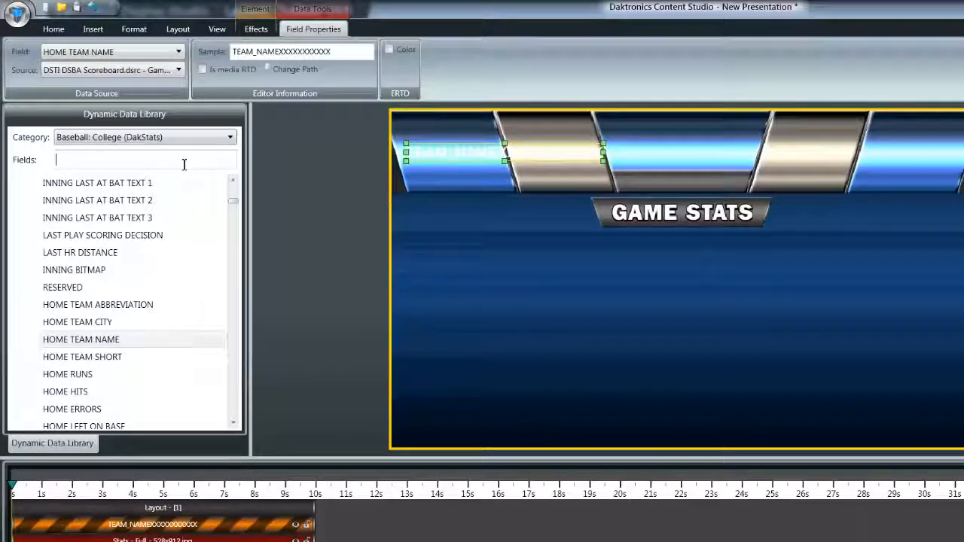
pyautogui.write('bitmap')
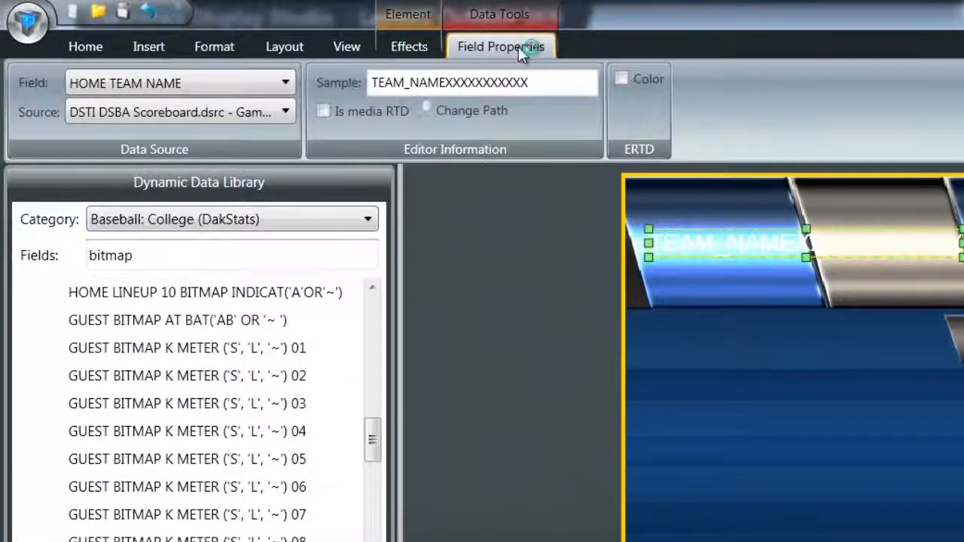
# - Make the home team name field a media RTD, using Lions from ProgramData\Daktronics\VNET4\Content\MediaRTD as the sample image
pyautogui.click(323, 107)
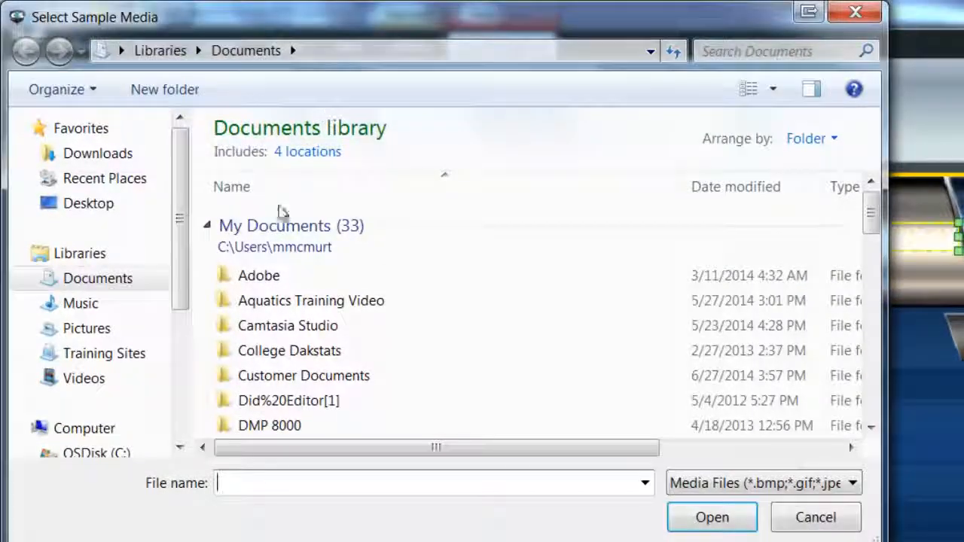
pyautogui.click(123, 453)
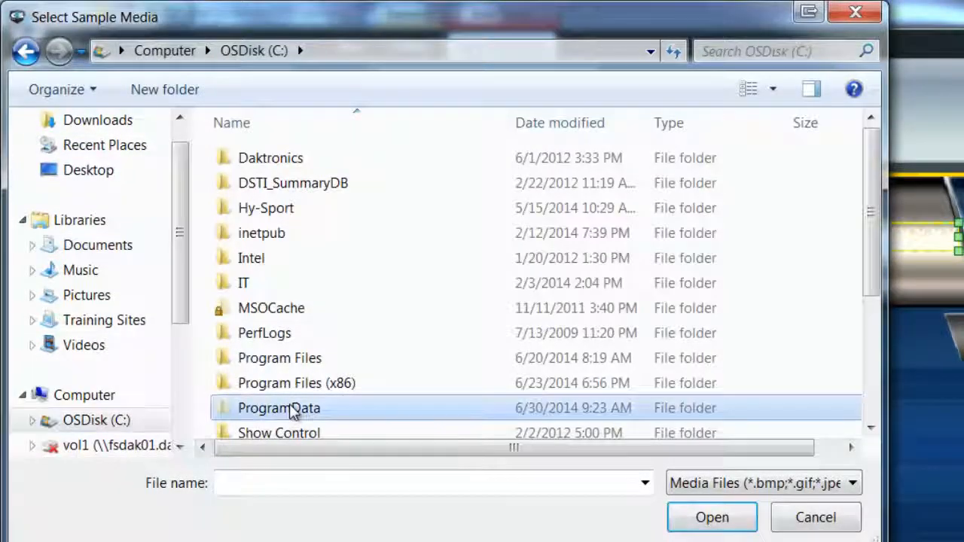
pyautogui.doubleClick(292, 408)
pyautogui.doubleClick(297, 339)
pyautogui.scroll(-3, 278, 388)
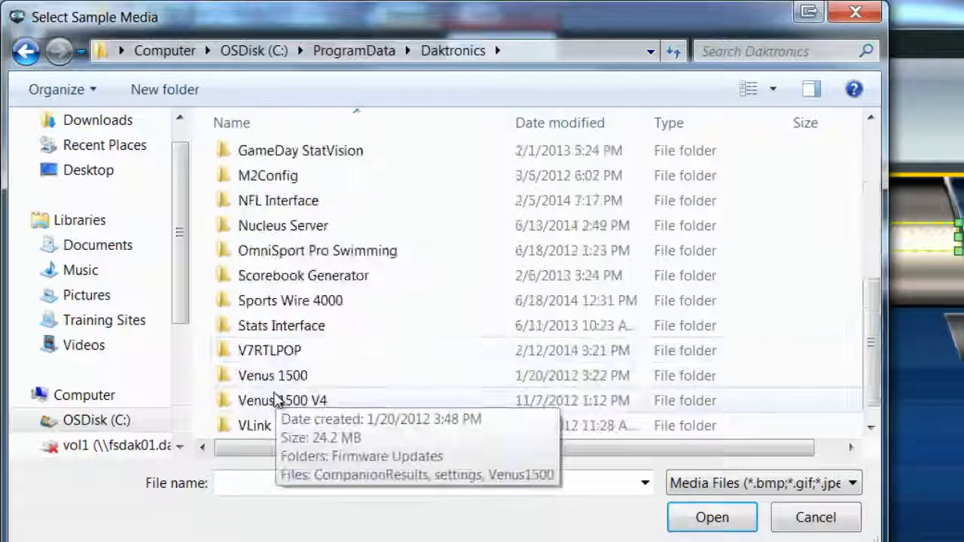
pyautogui.scroll(-1, 275, 399)
pyautogui.doubleClick(269, 427)
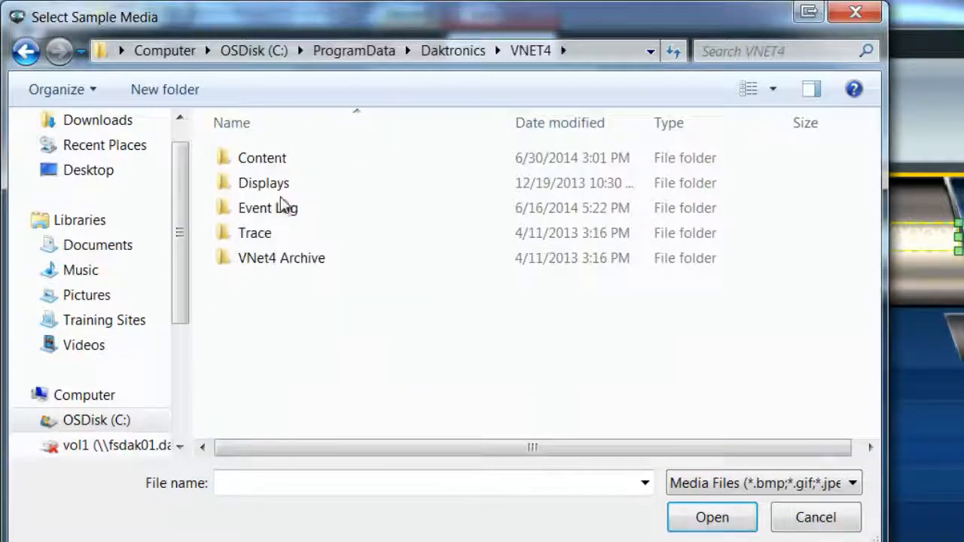
pyautogui.doubleClick(279, 160)
pyautogui.doubleClick(285, 283)
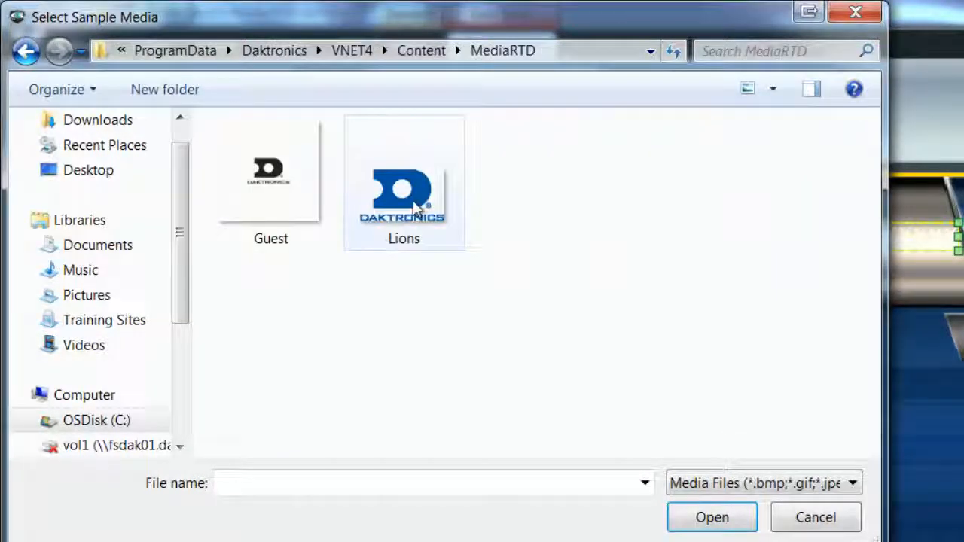
pyautogui.click(413, 202)
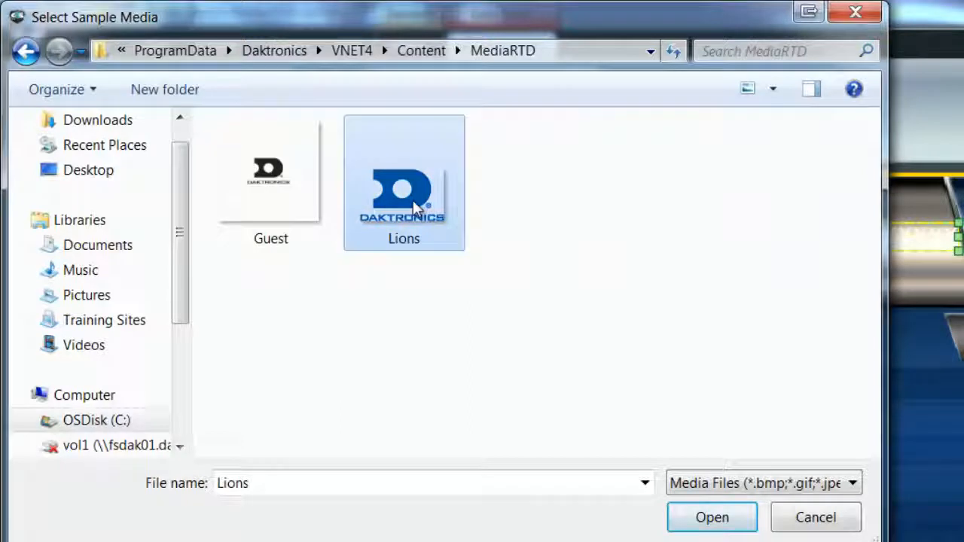
pyautogui.click(694, 516)
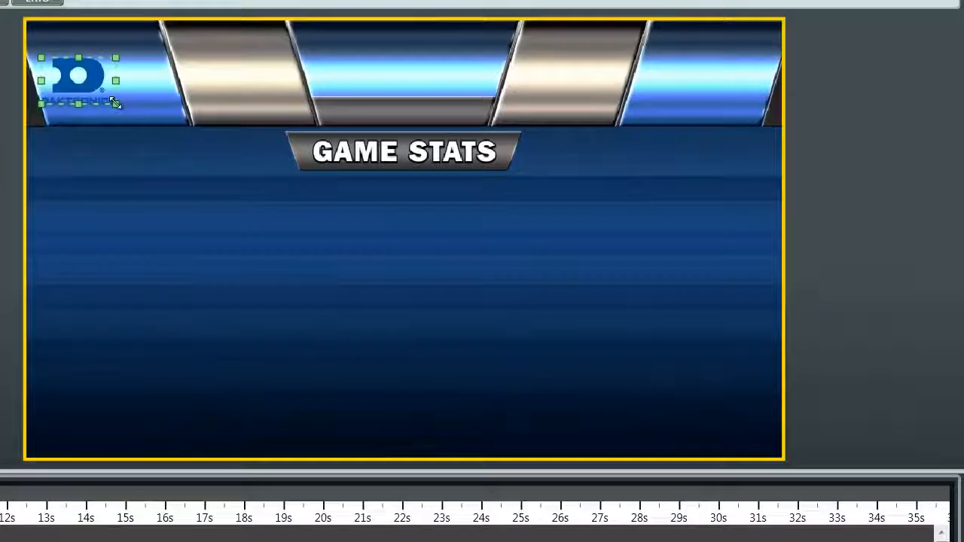
# - Enlarge the home team logo and reposition it within the banner's left blue panel
pyautogui.moveTo(116, 104); pyautogui.dragTo(172, 126)
pyautogui.moveTo(127, 97); pyautogui.dragTo(121, 72)
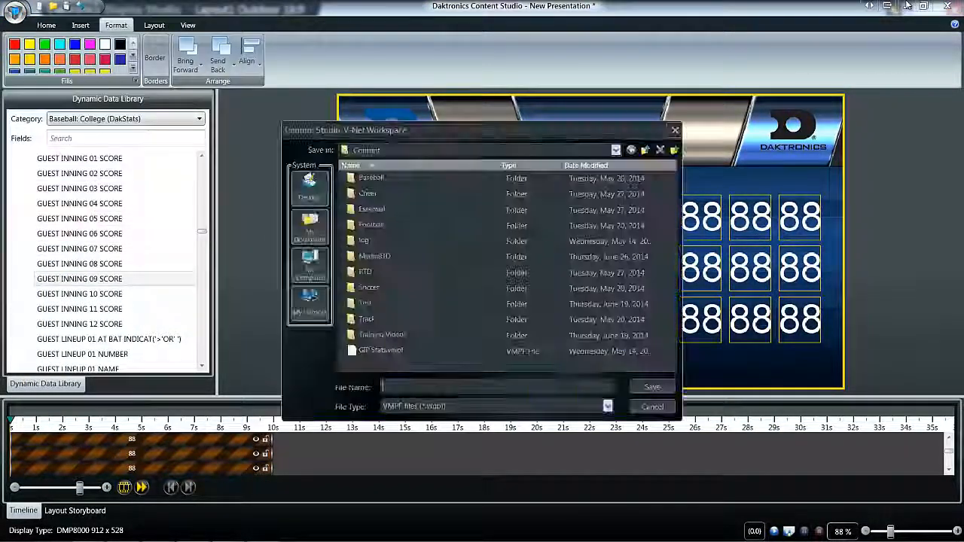
# - Save the presentation in the Baseball folder of the V-Net content workspace
pyautogui.doubleClick(372, 177)
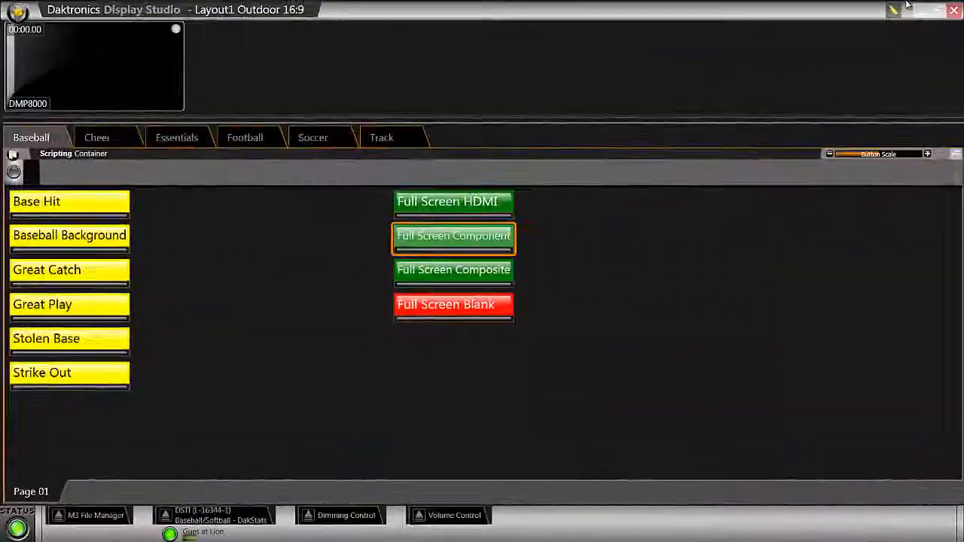
# - Switch to Display Studio, add a Media RTD button to the Baseball page and play it on the DMP8000 display
pyautogui.rightClick(572, 220)
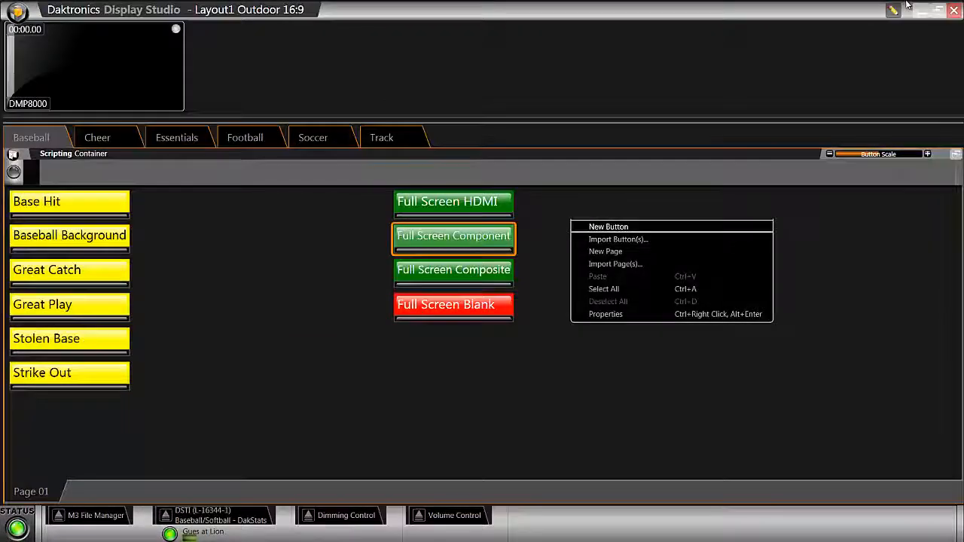
pyautogui.click(609, 227)
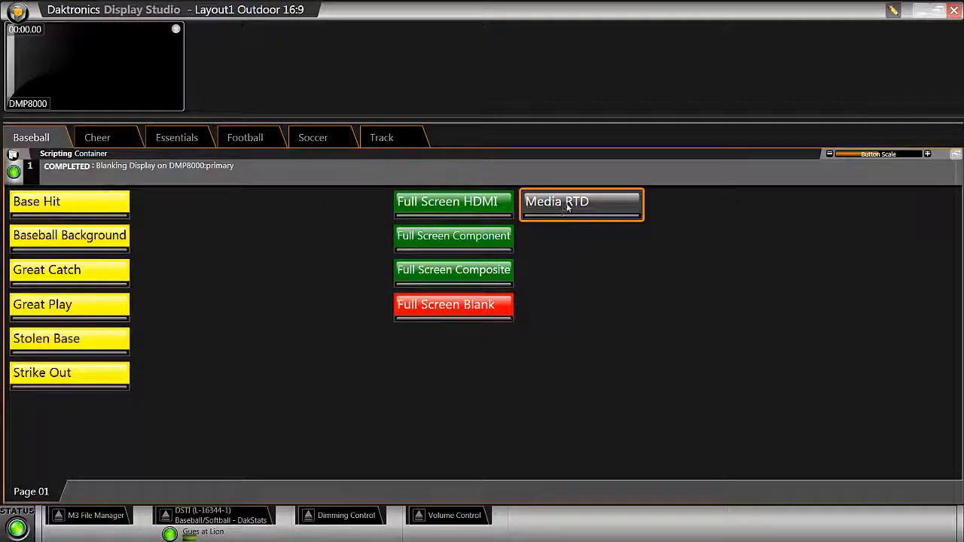
pyautogui.click(570, 203)
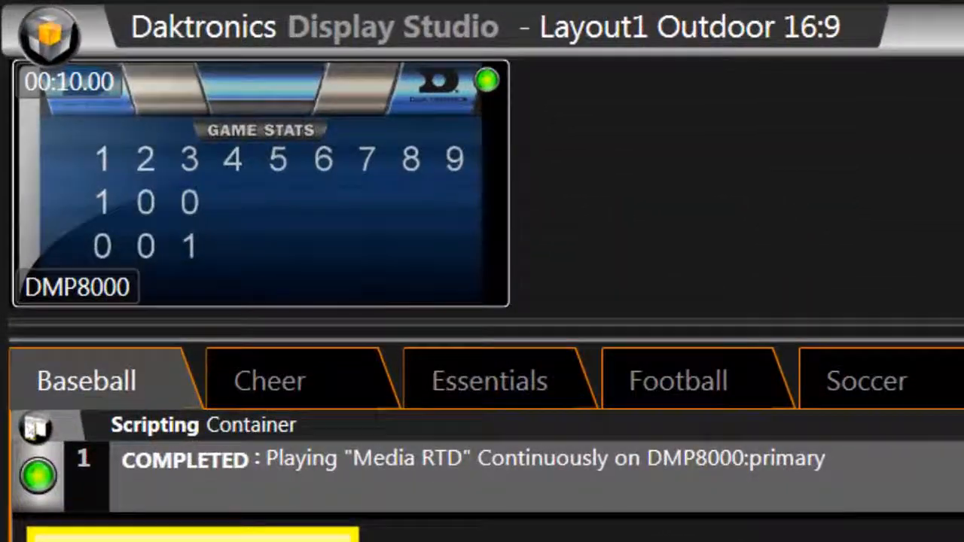